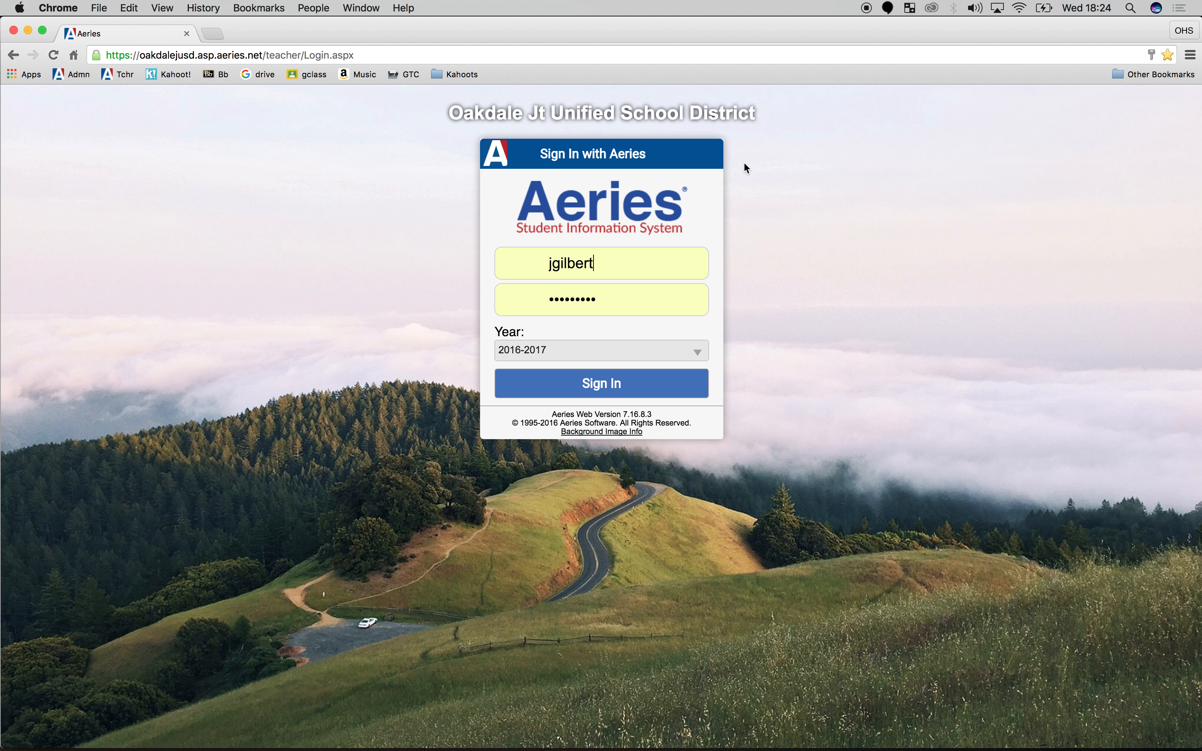
Sign in to the teacher portal for the 2016-2017 year and go to the Gradebook
left_click(619, 380)
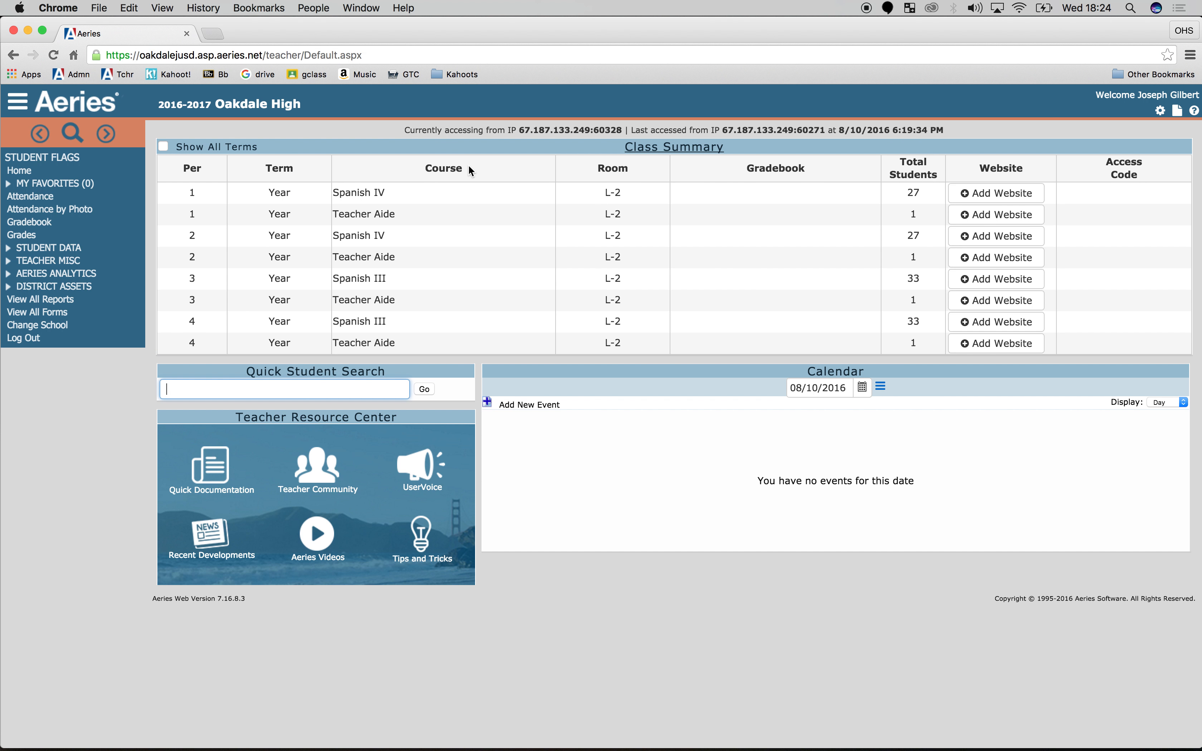
left_click(31, 221)
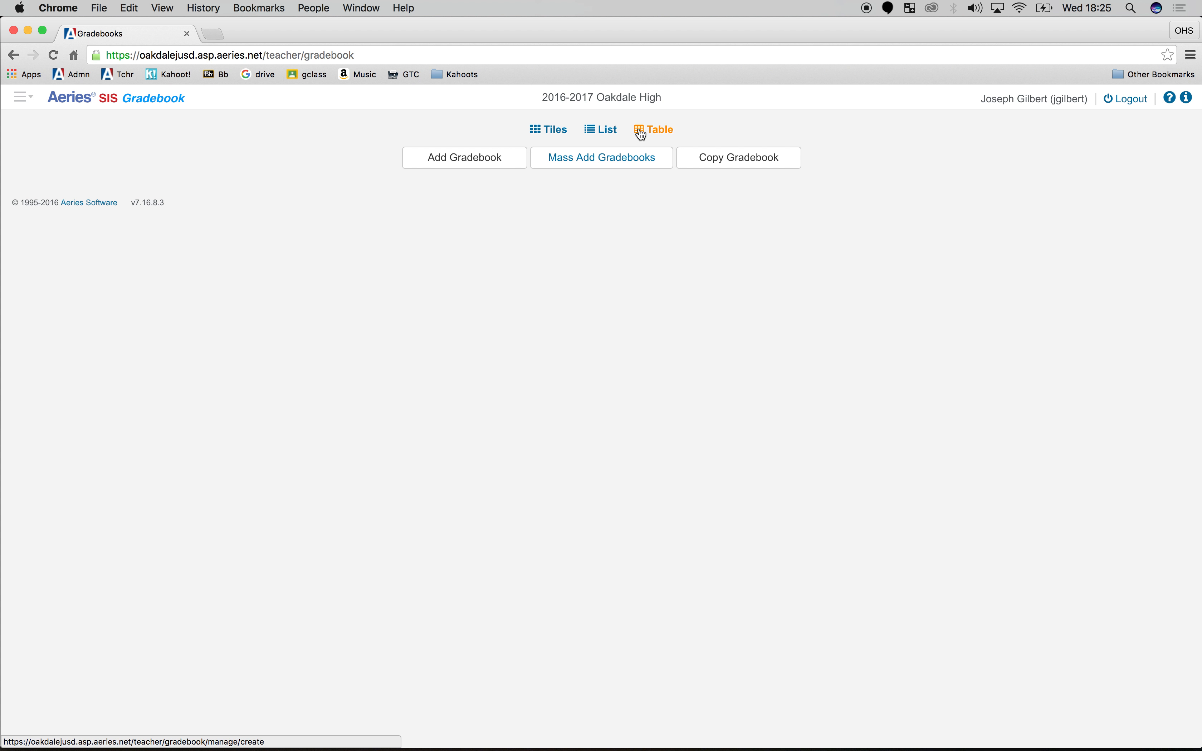
Start a mass addition of gradebooks and select the Spanish IV sections of periods 1 and 2 and the Spanish III sections of periods 3 and 4
left_click(625, 164)
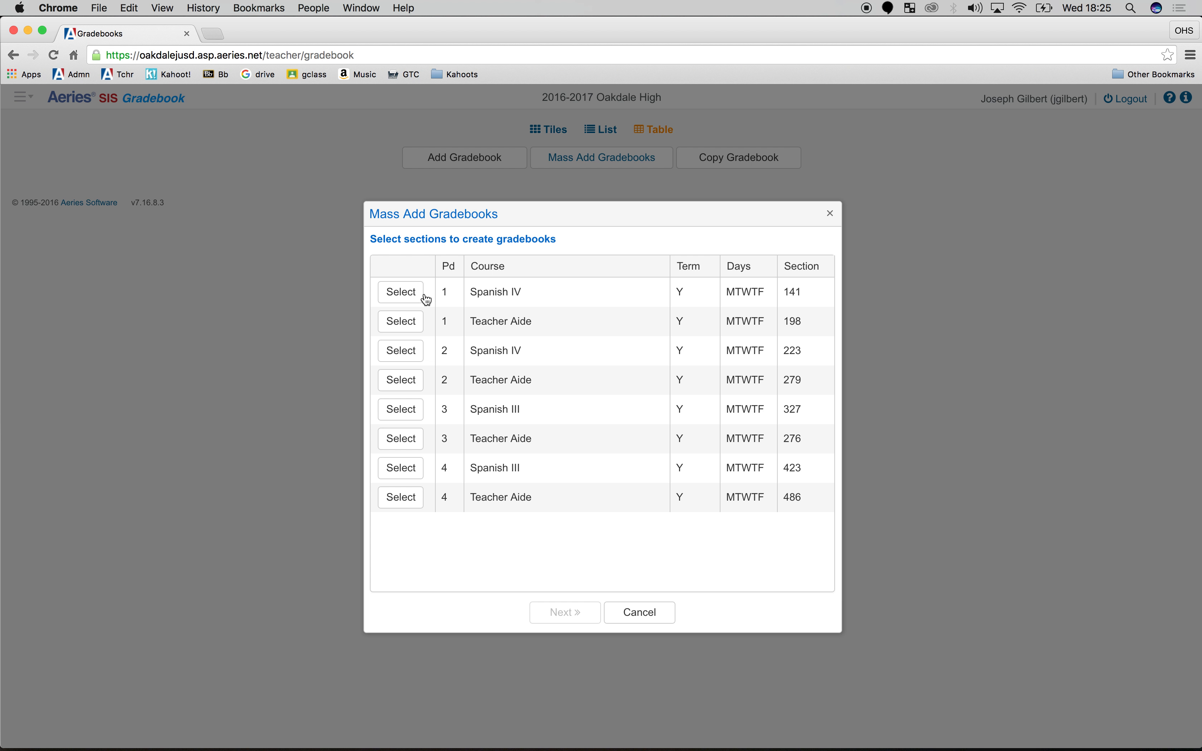
left_click(411, 297)
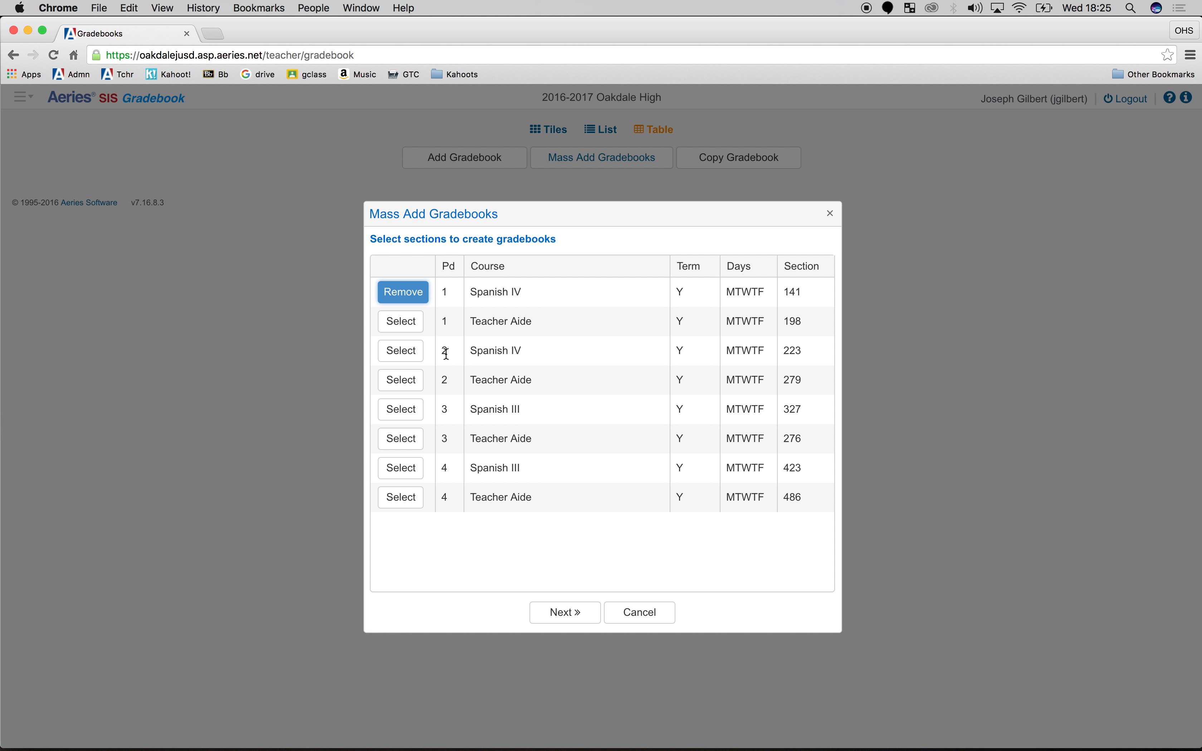
left_click(401, 351)
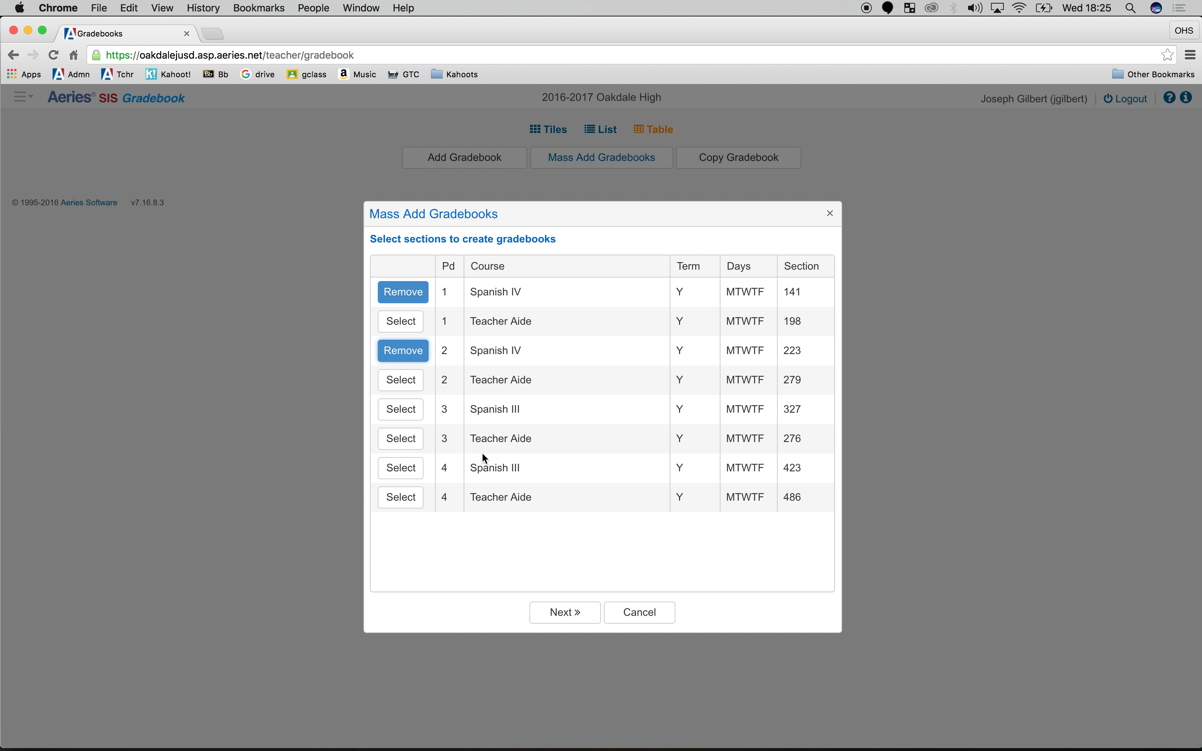
left_click(401, 410)
left_click(396, 468)
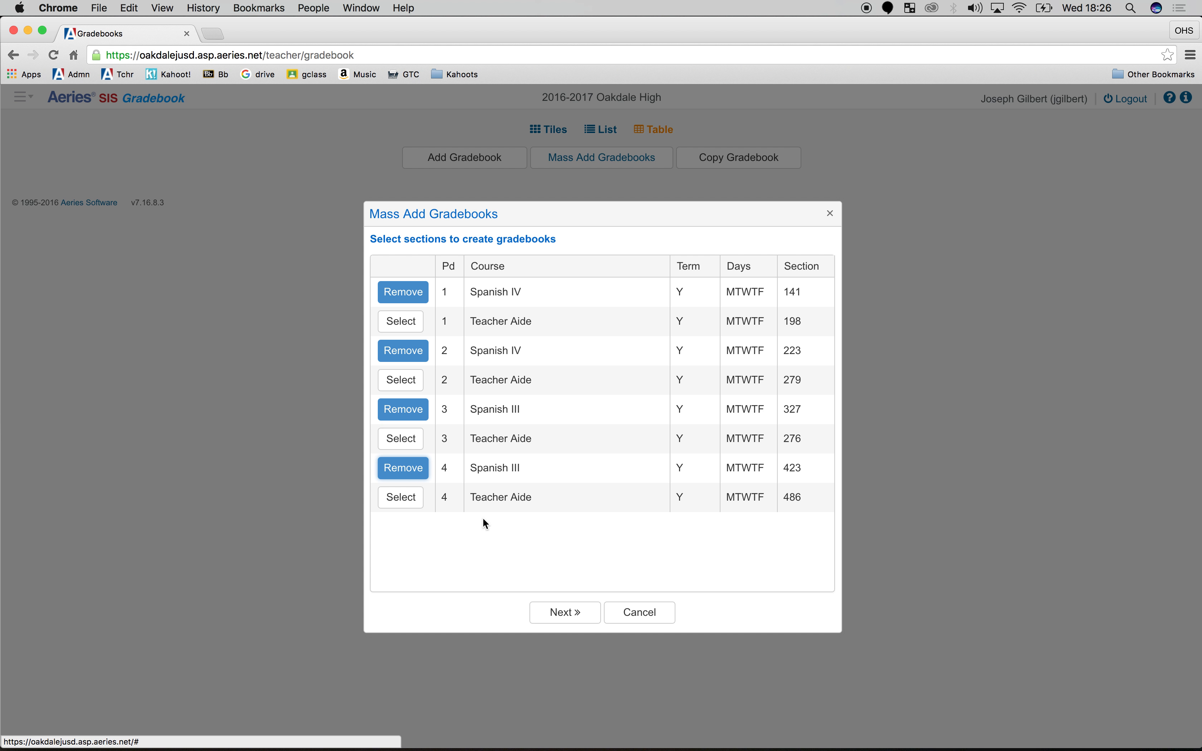
Assign the Fall term to the selected sections and create their gradebooks
left_click(565, 614)
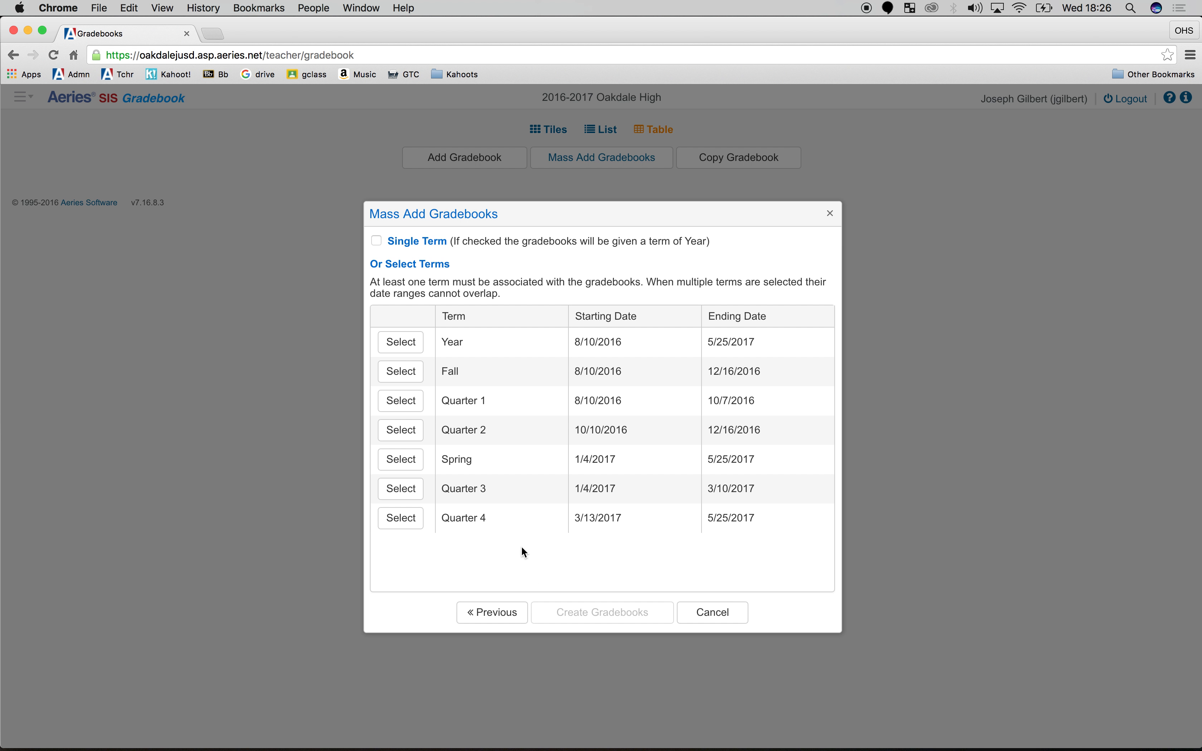
left_click(420, 382)
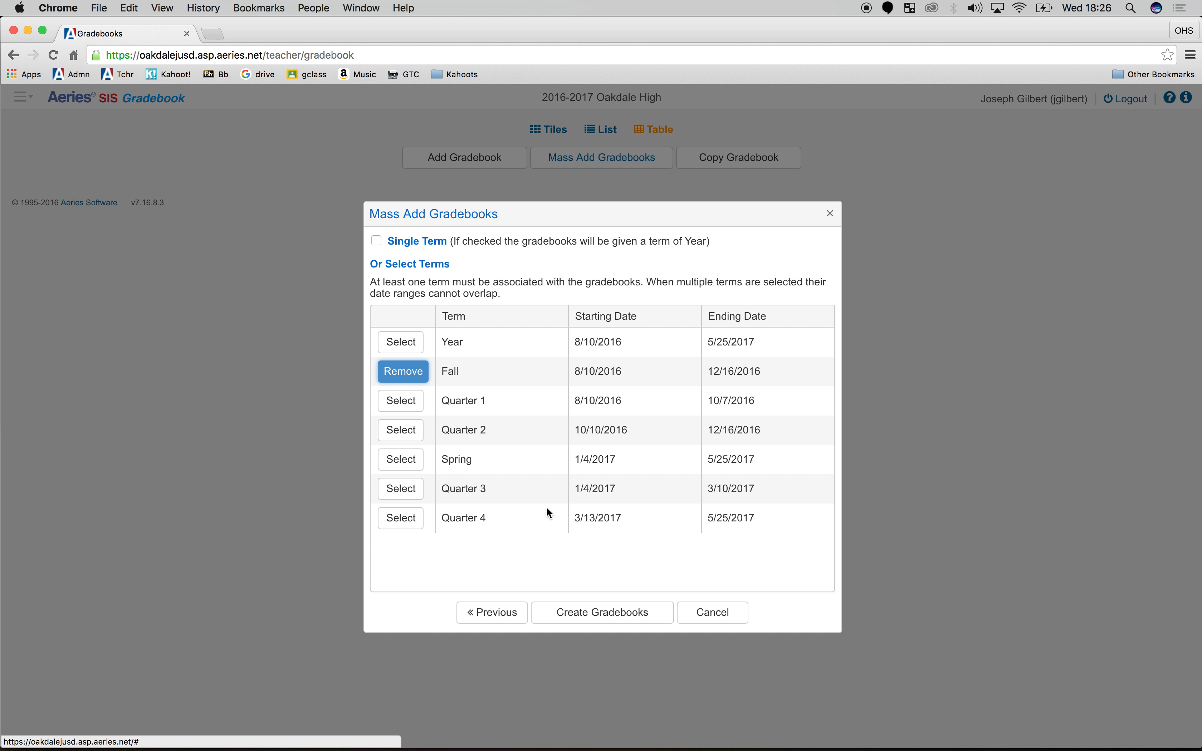
left_click(566, 615)
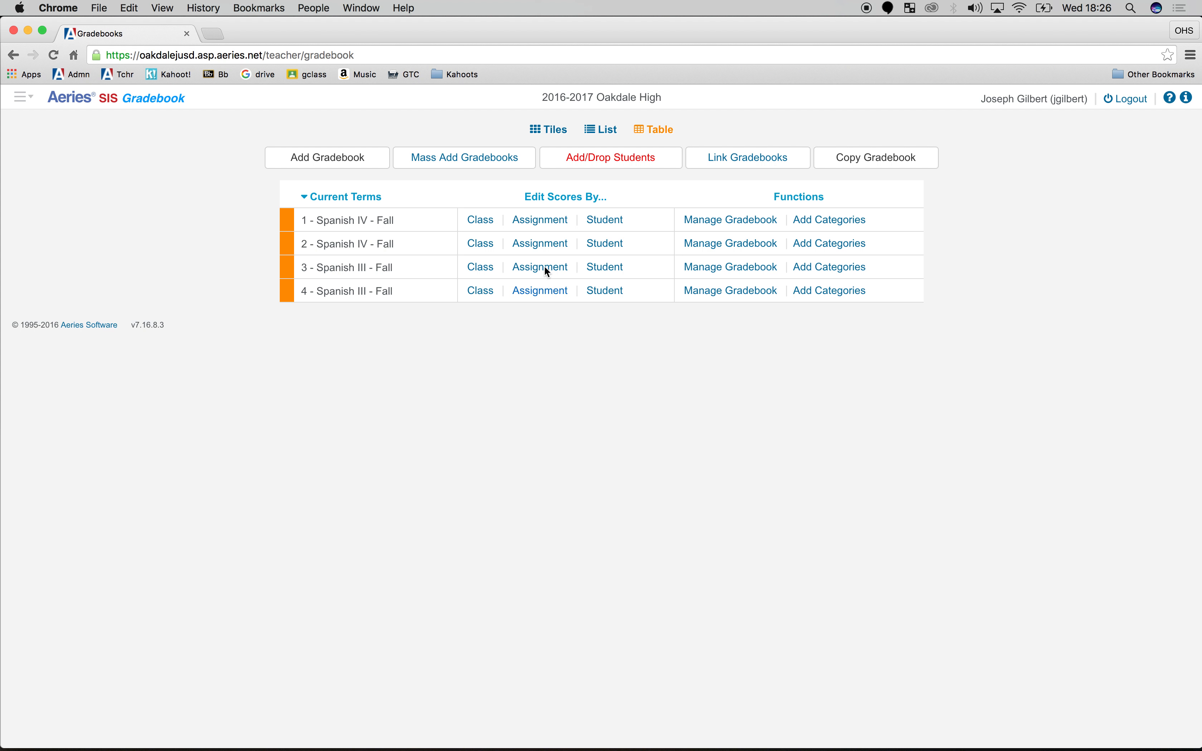
Add all entering students to the four gradebooks and refresh the gradebook list
left_click(568, 160)
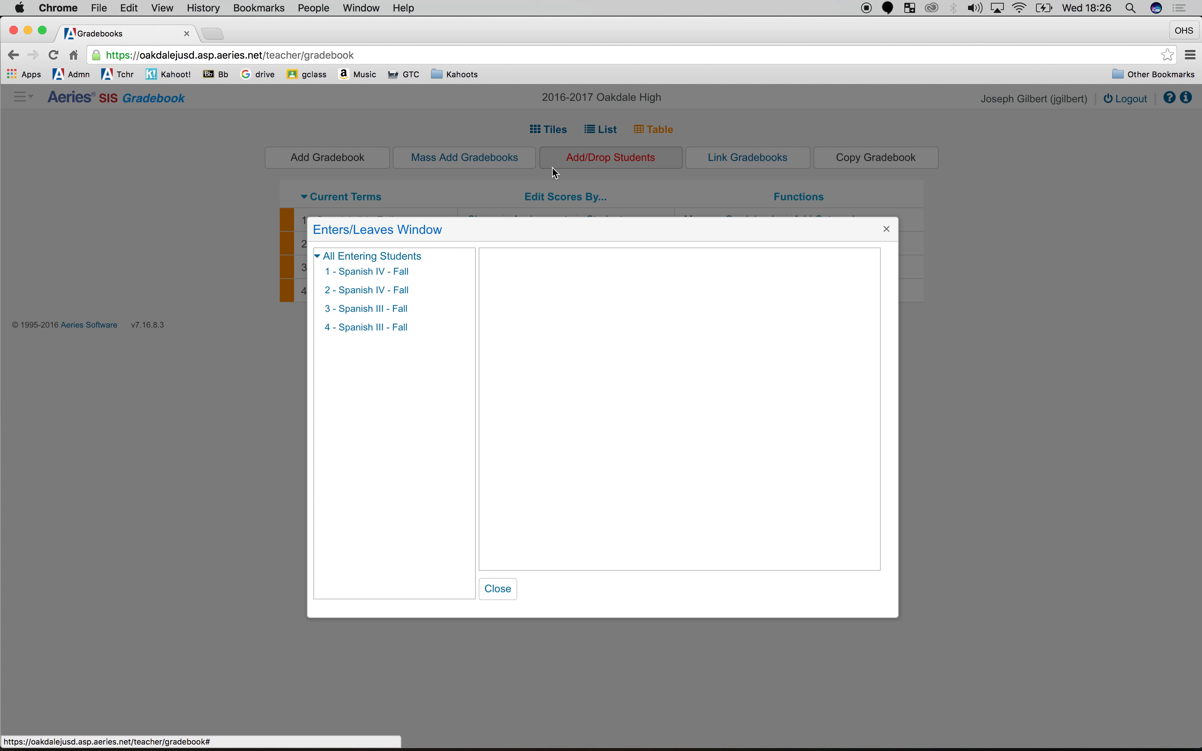
left_click(342, 258)
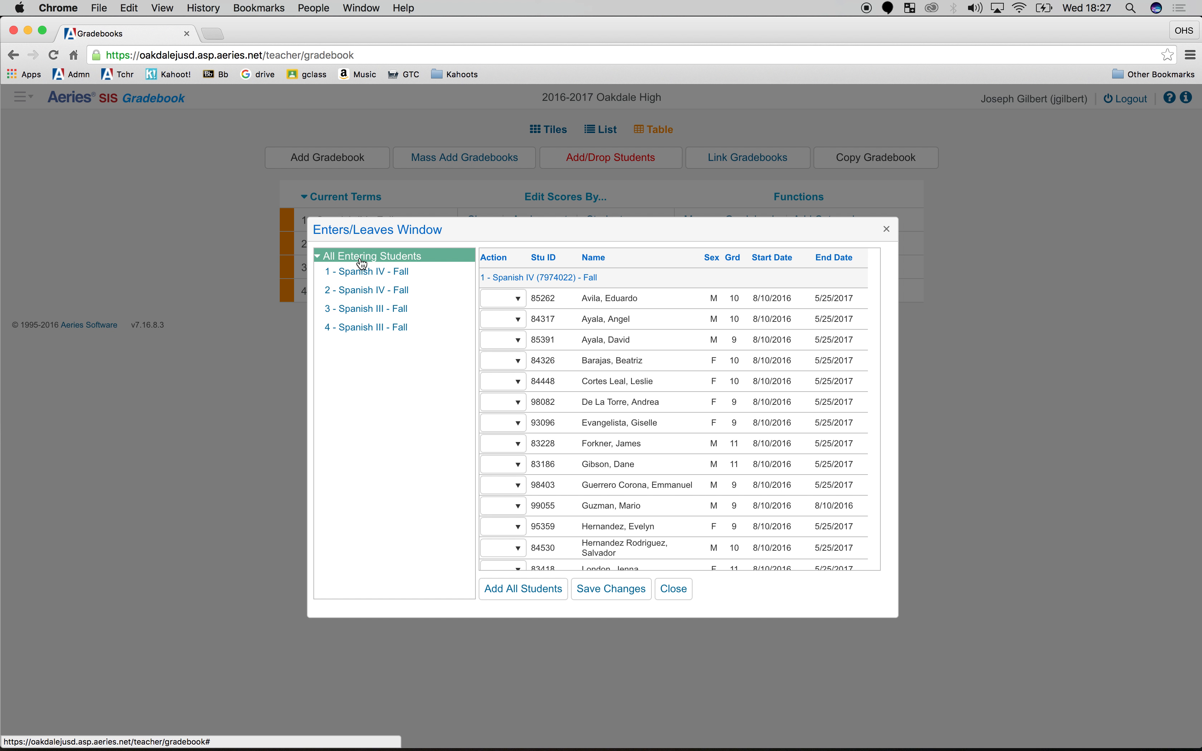
left_click(547, 588)
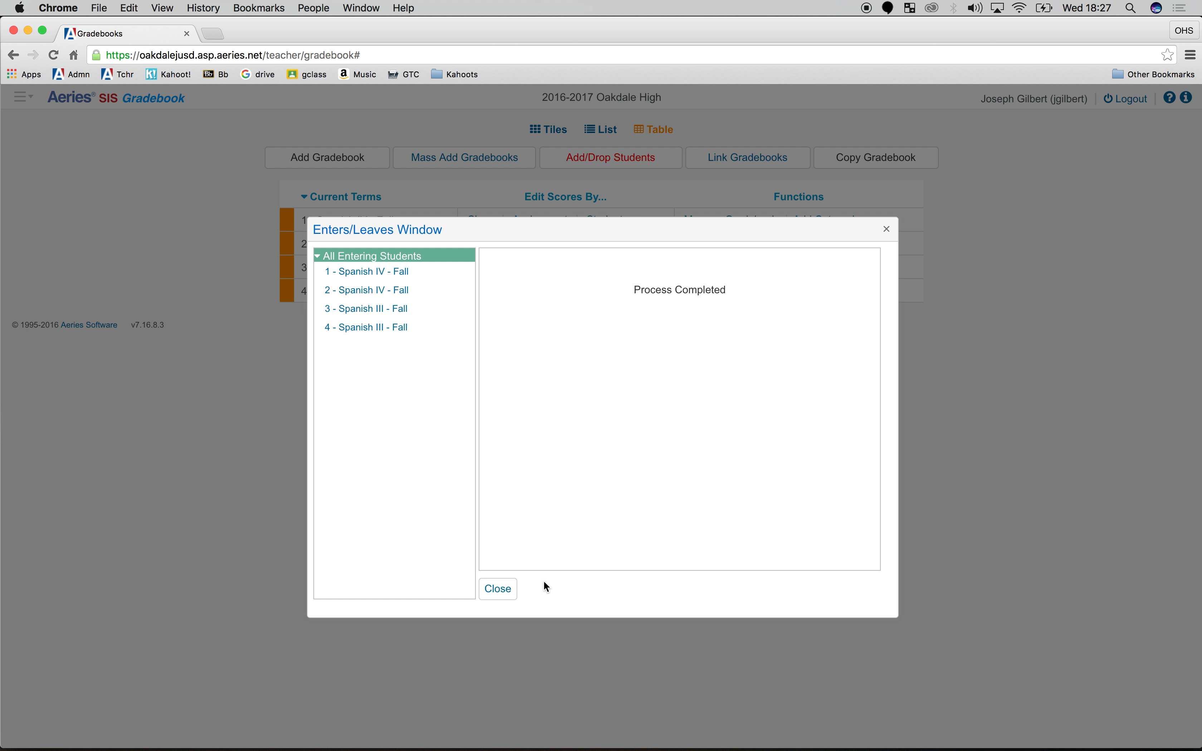
left_click(497, 589)
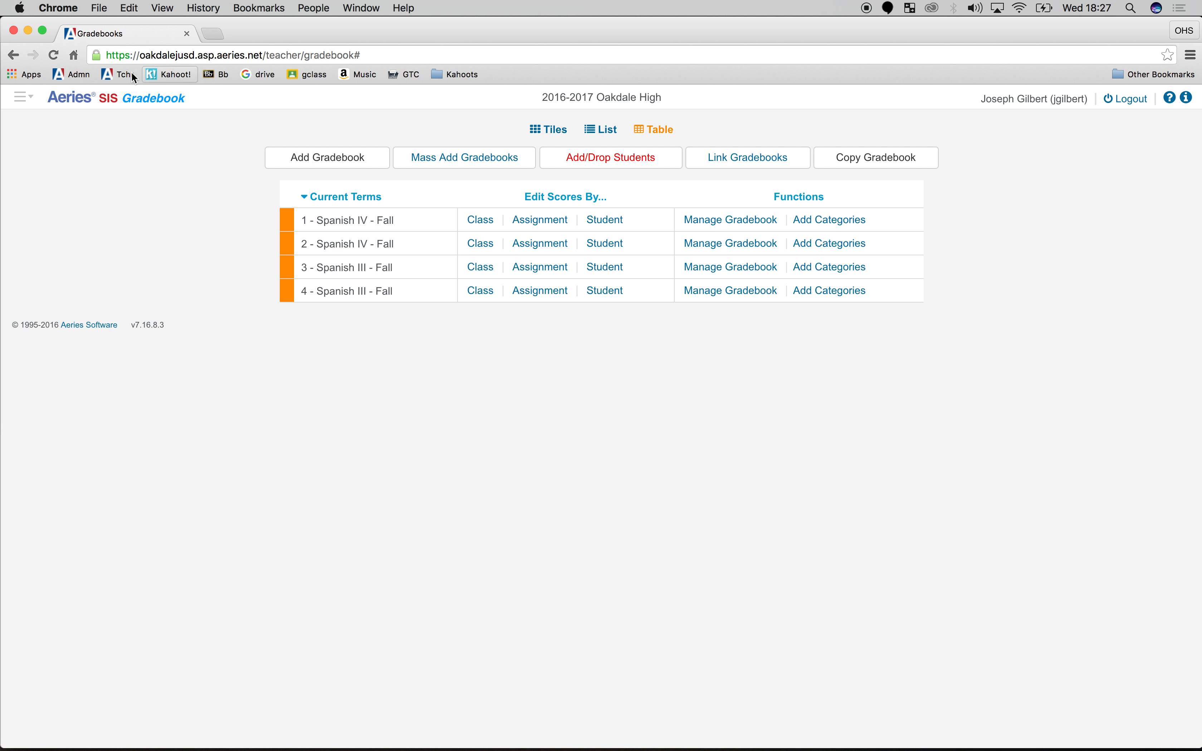
left_click(54, 56)
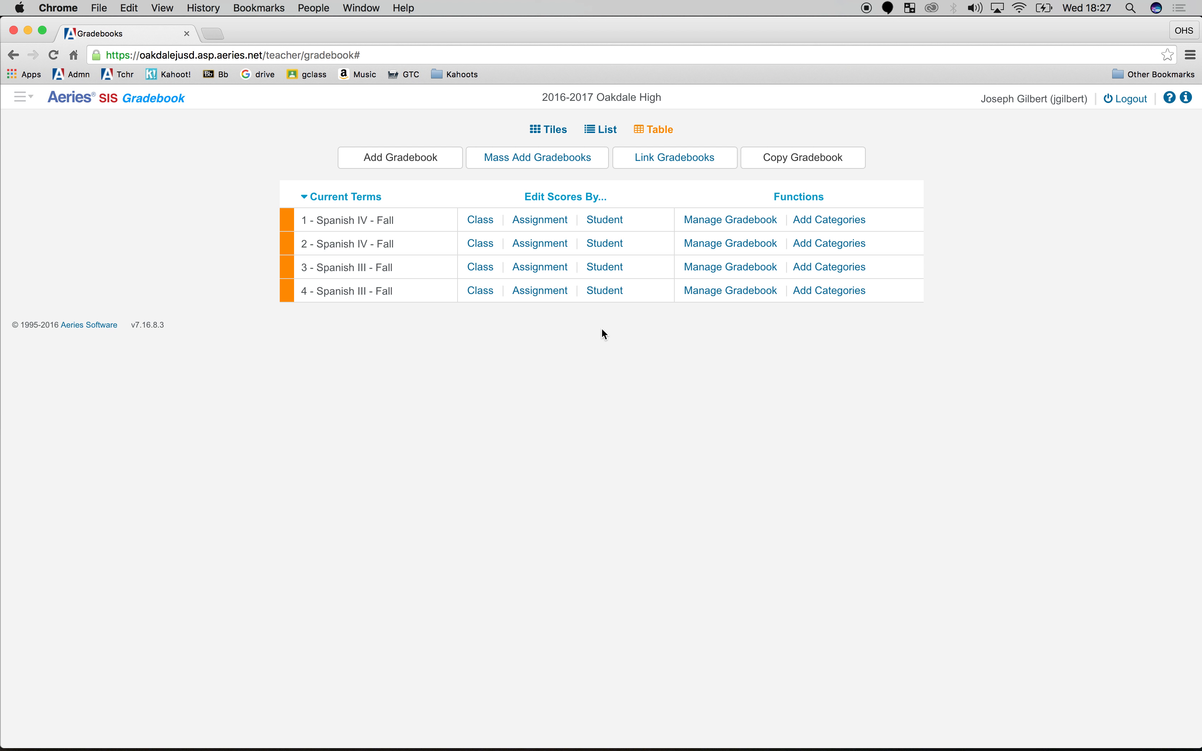
Link all four Spanish IV and Spanish III gradebooks together as group 1 and save the linking
left_click(705, 157)
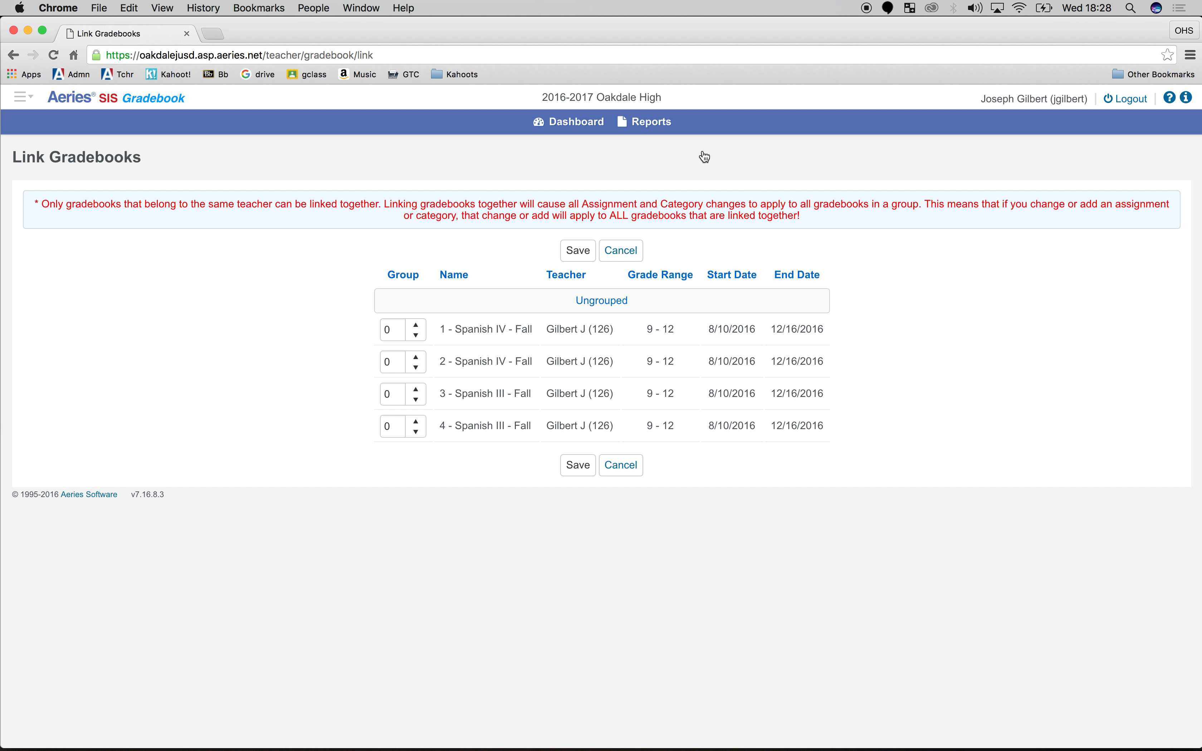
left_click(414, 327)
left_click(412, 359)
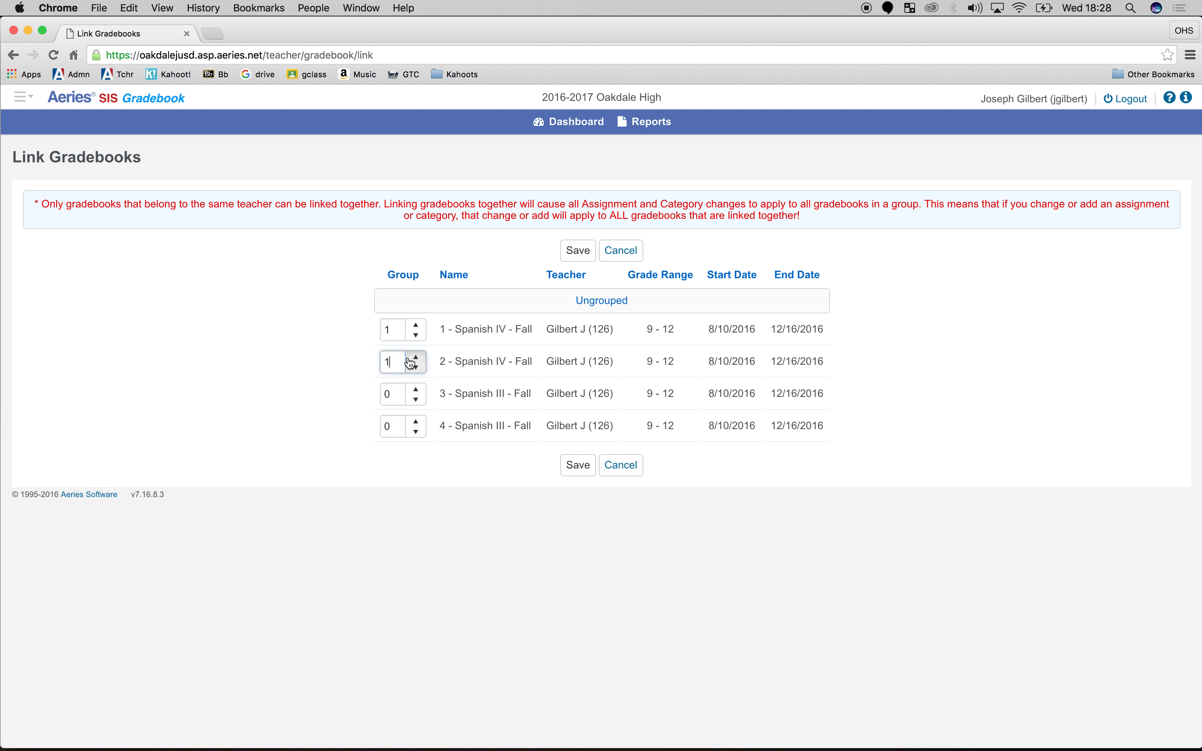
left_click(415, 390)
left_click(415, 423)
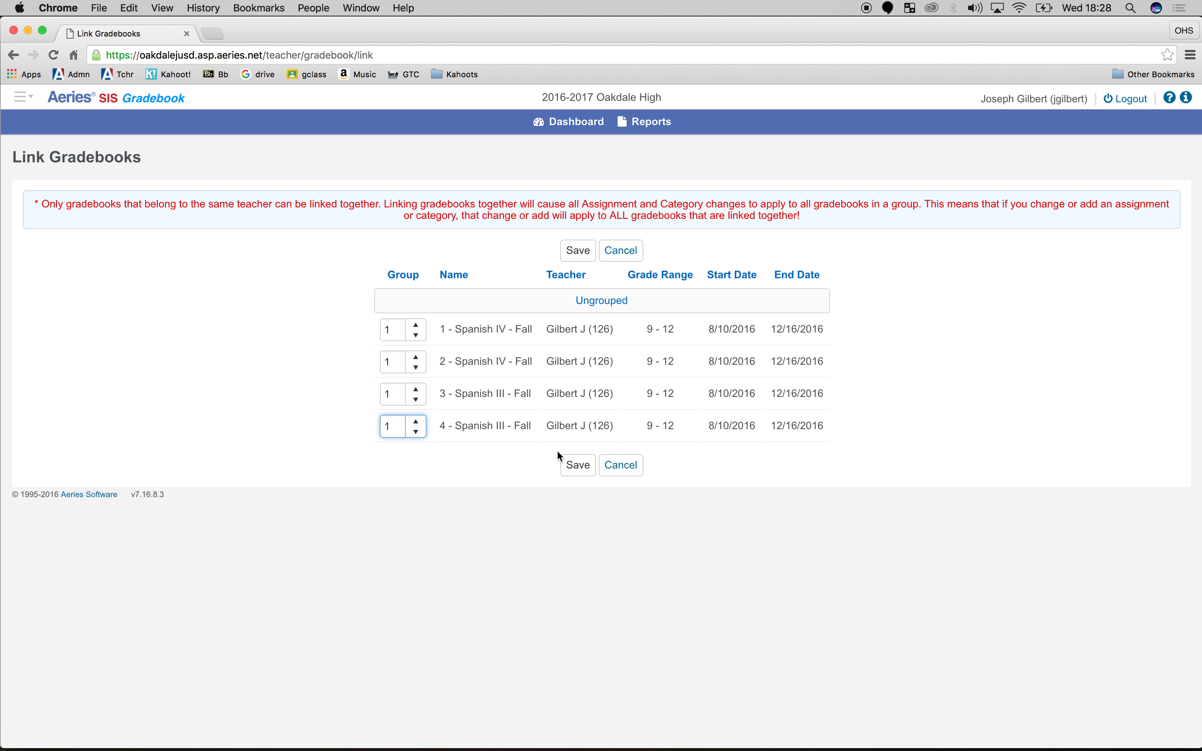
left_click(575, 465)
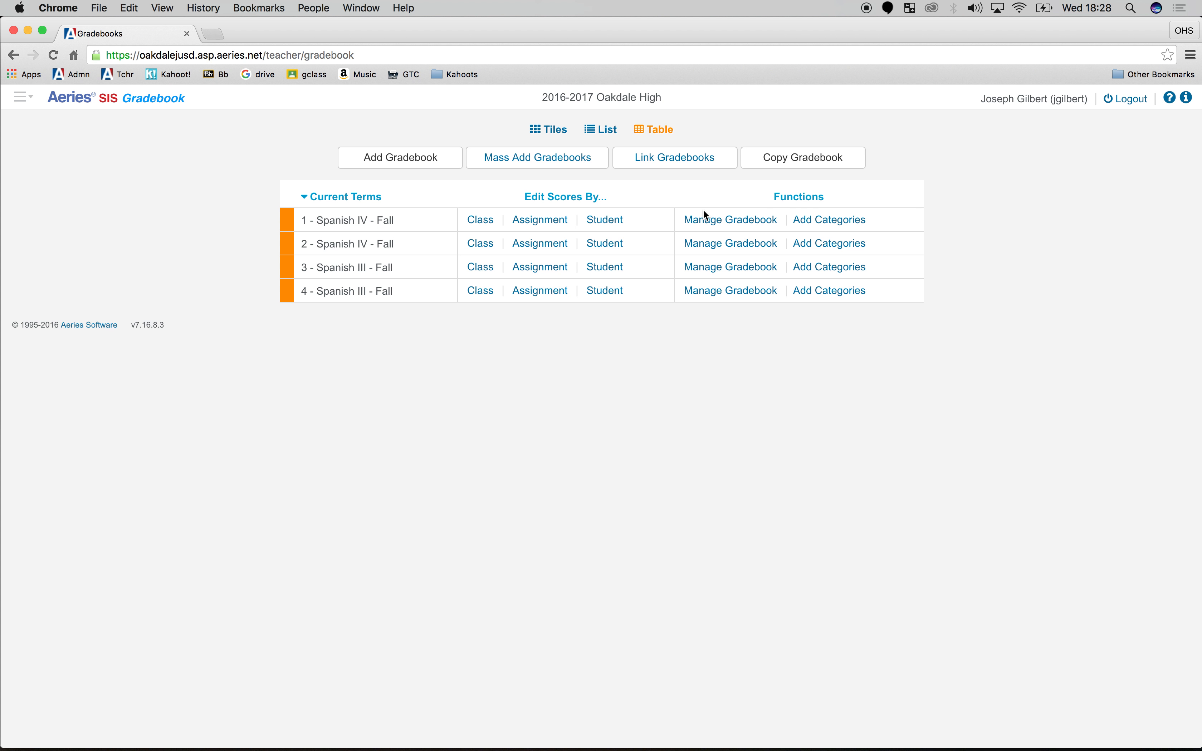
Add the categories Homework, Classwork, Exams and Projects to the period 1 Spanish IV Fall gradebook and save them
left_click(697, 243)
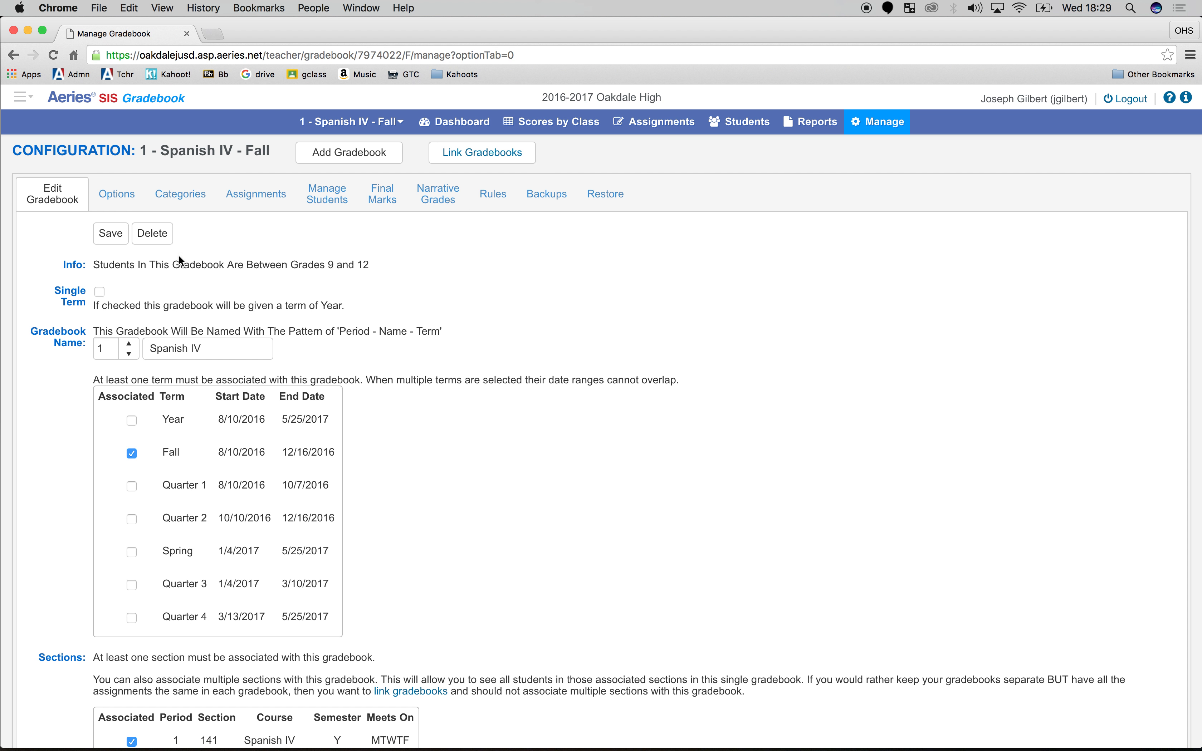
left_click(202, 203)
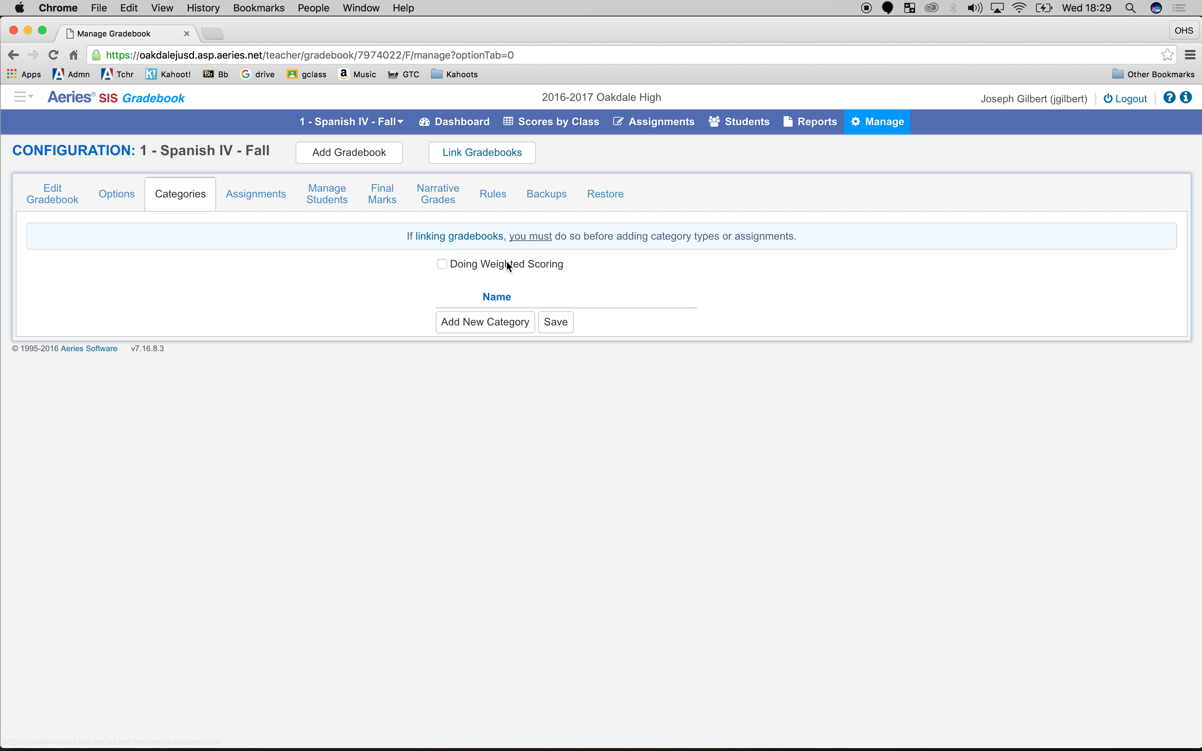
left_click(505, 325)
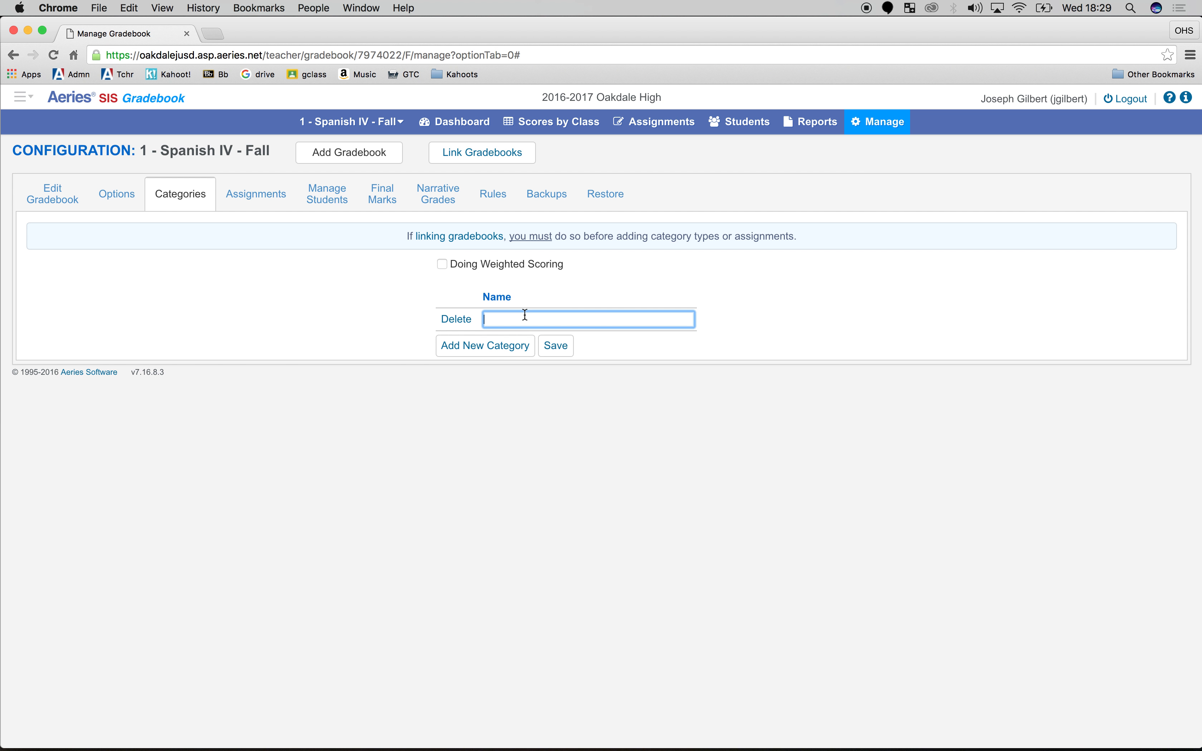
type("Homework")
left_click(508, 344)
type("Classwork")
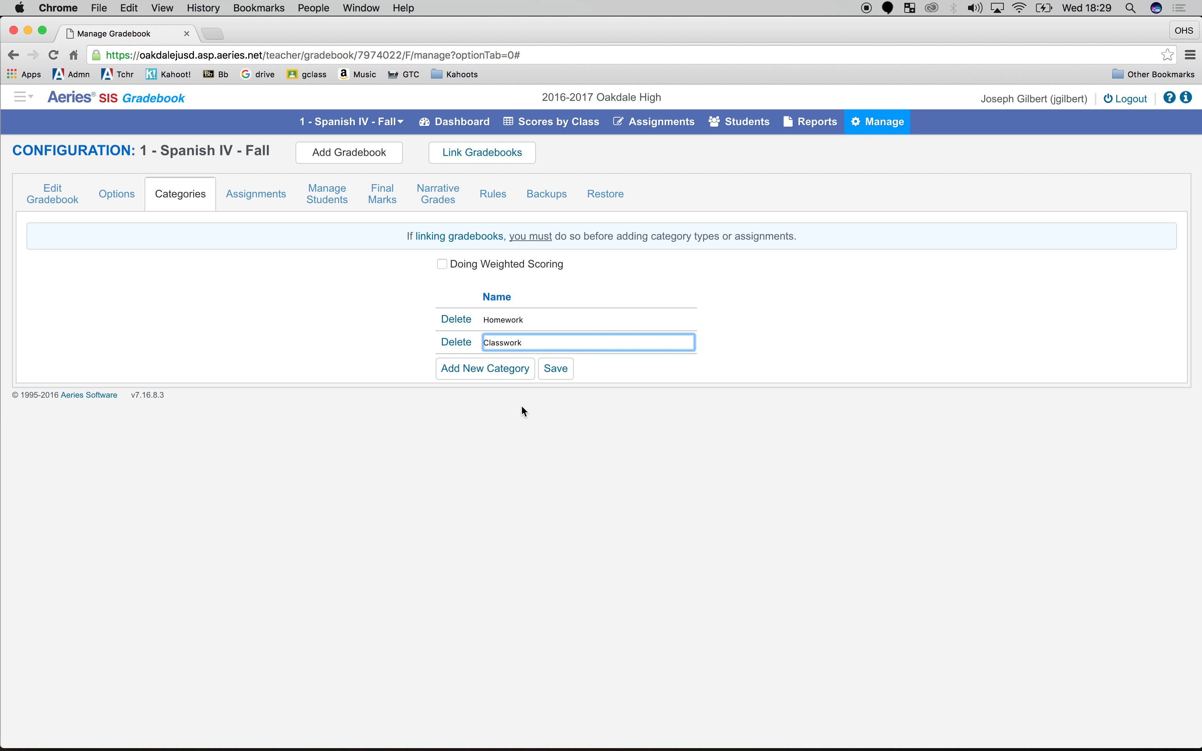
left_click(499, 368)
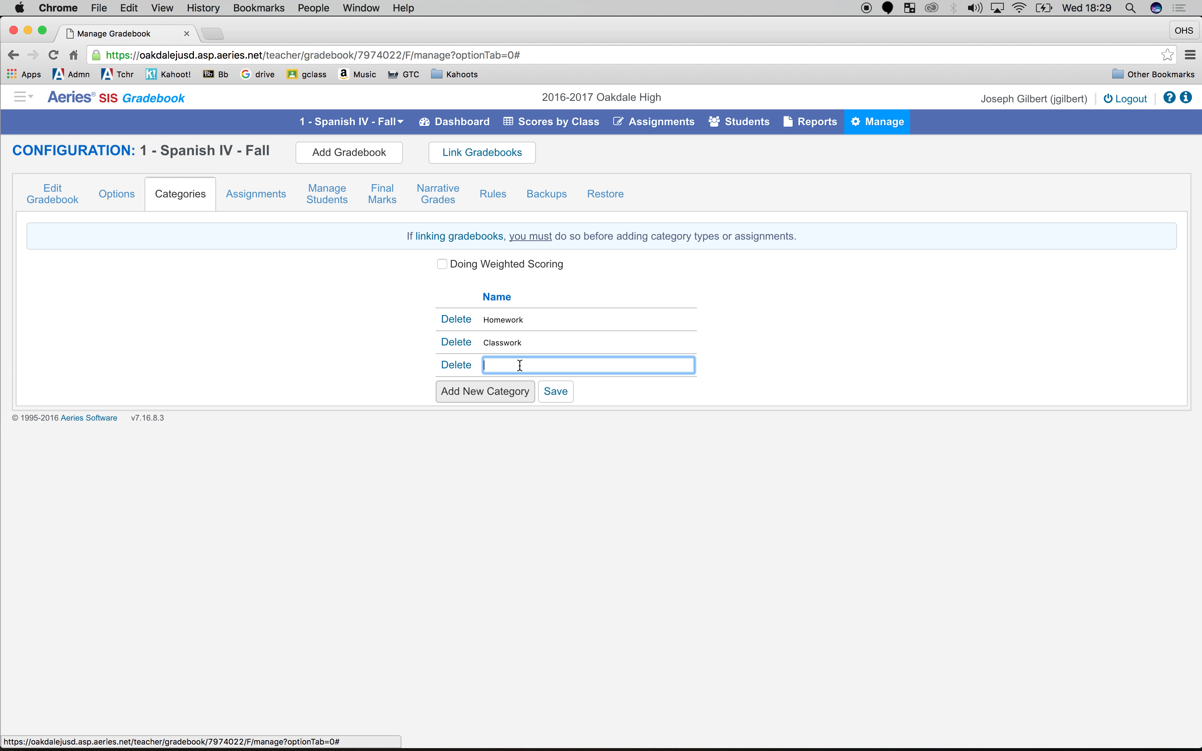
type("Exams")
left_click(508, 392)
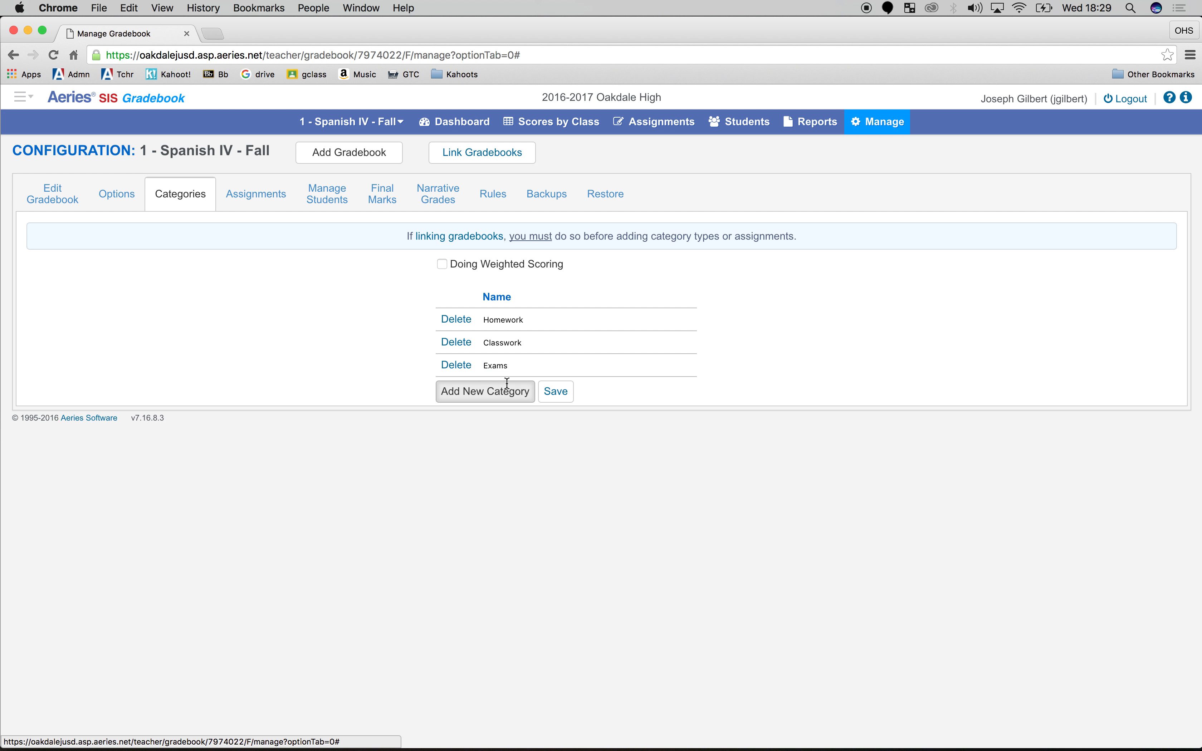
type("Projects")
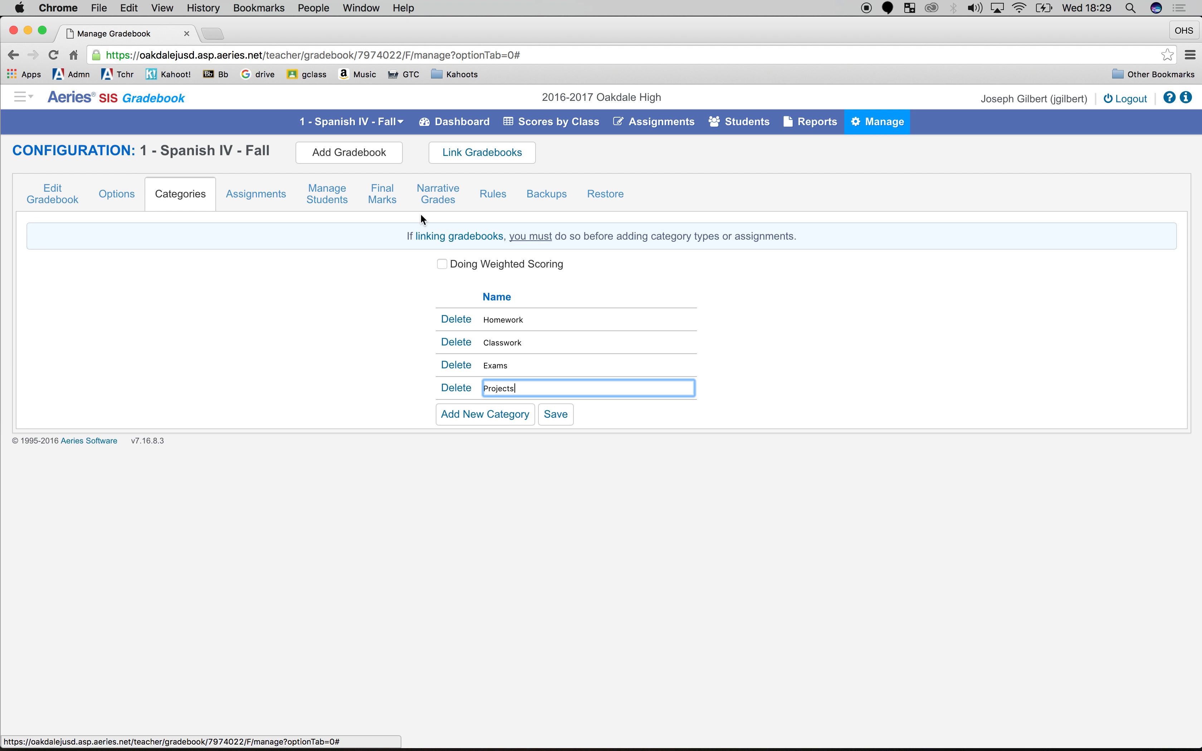
left_click(557, 415)
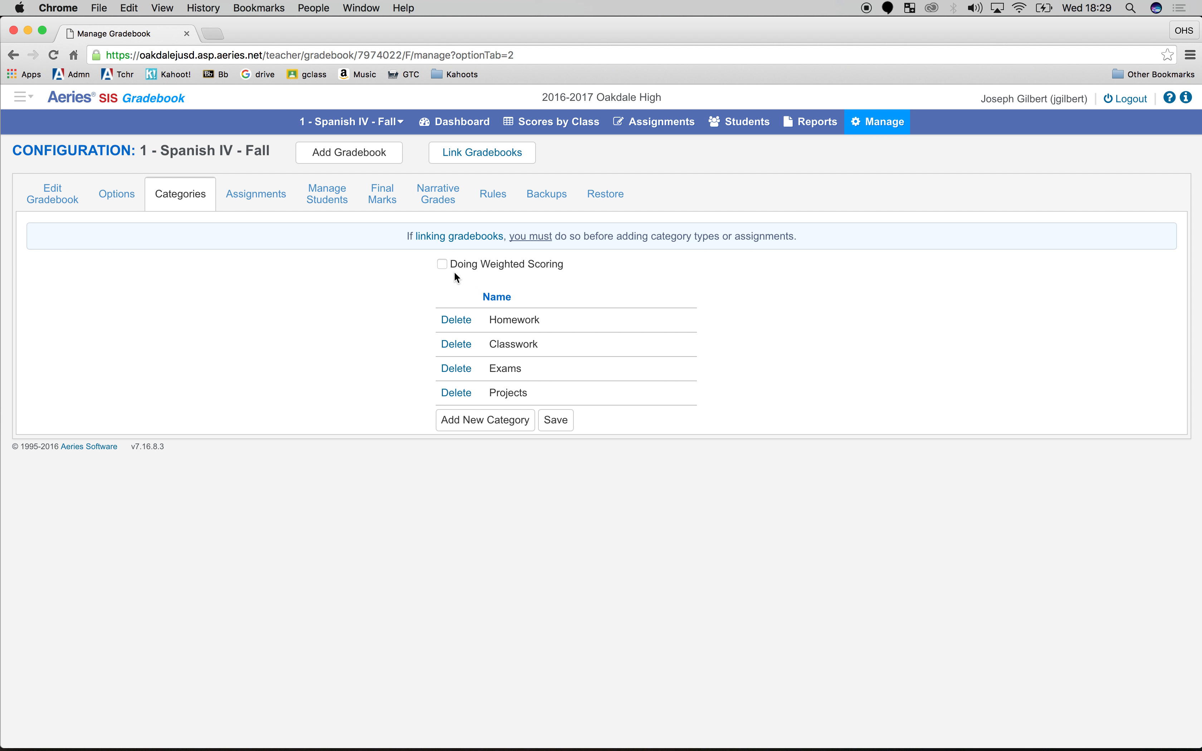
Enable weighted scoring for the categories and set Homework to 20% of the grade
left_click(443, 265)
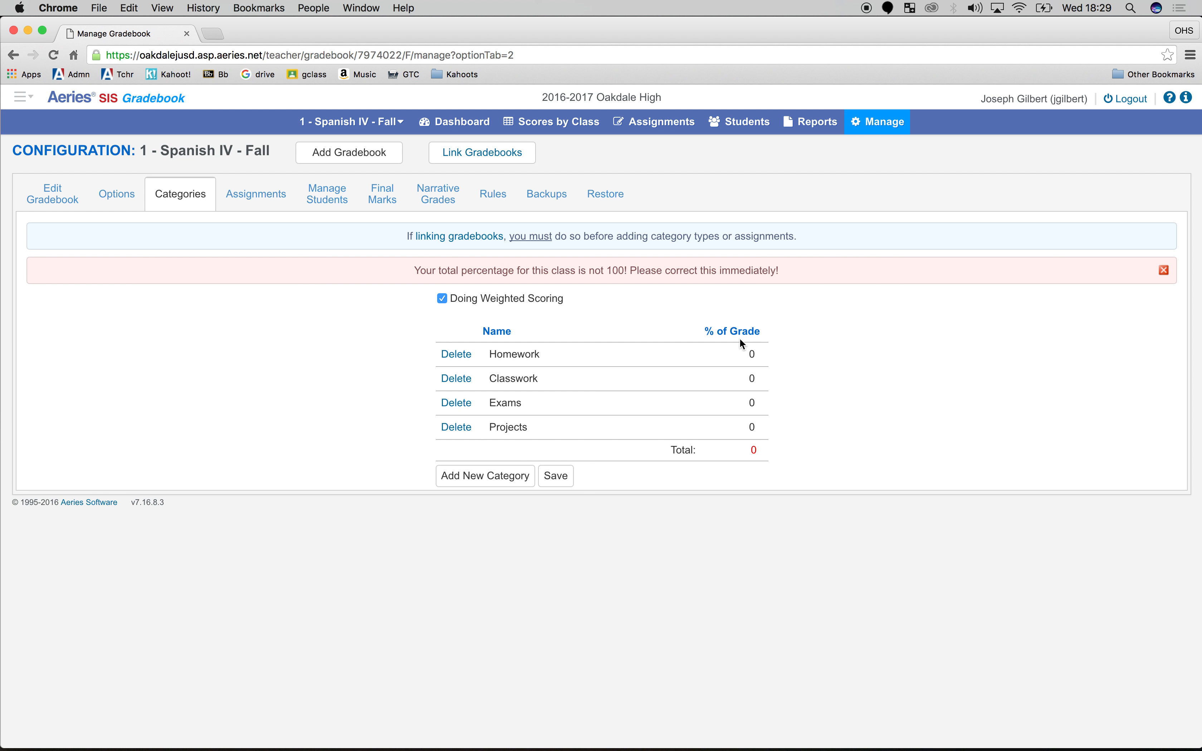
key("Right")
key("BackSpace")
type("24")
key("BackSpace")
type("4")
key("BackSpace")
type("0")
Set Classwork to 20%, Exams to 20% and Projects to 40% of the grade, and save the category weights
left_click(756, 383)
key("BackSpace")
type("20")
left_click(755, 406)
key("BackSpace")
type("20")
left_click(755, 422)
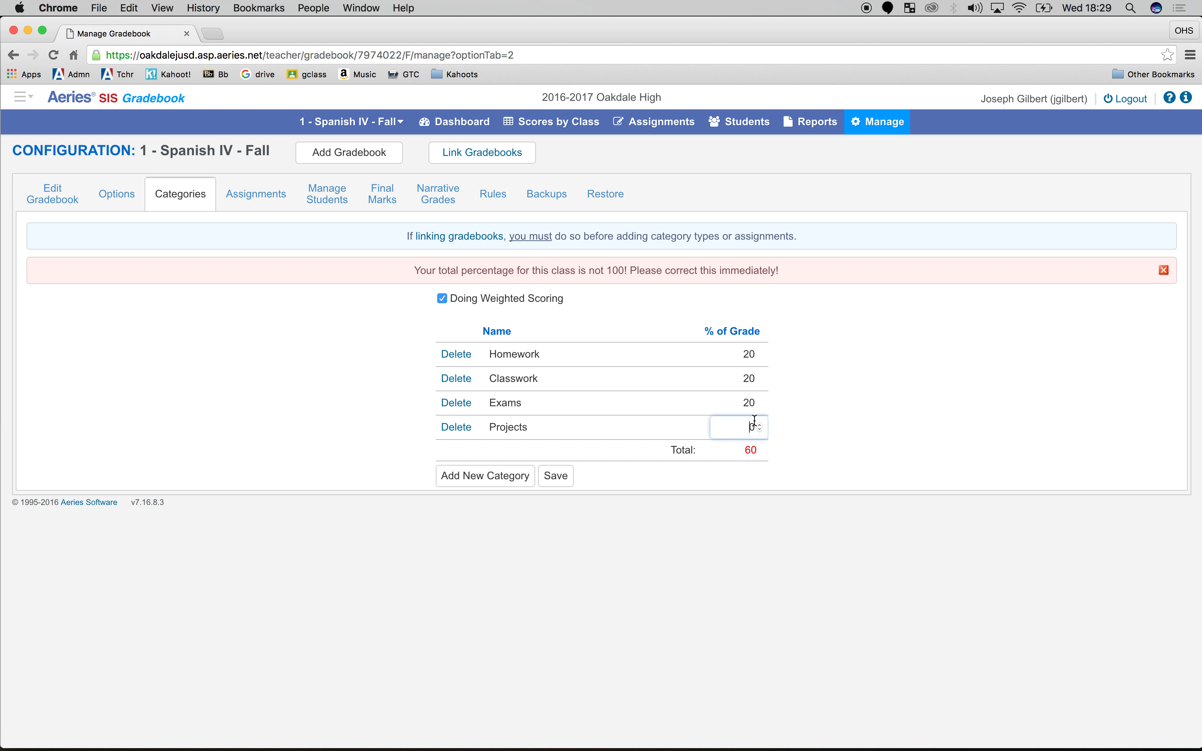
type("4")
left_click(556, 476)
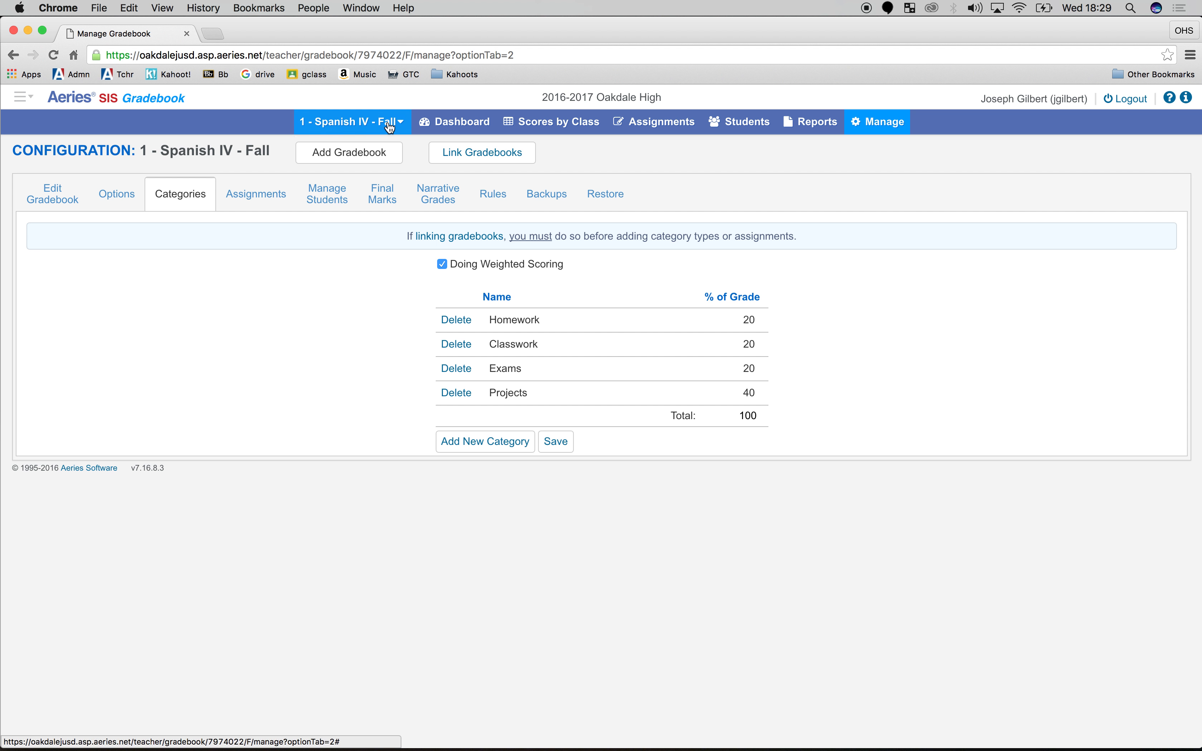
Check the categories of the linked period 2 Spanish IV and period 3 Spanish III Fall gradebooks
left_click(378, 121)
left_click(354, 201)
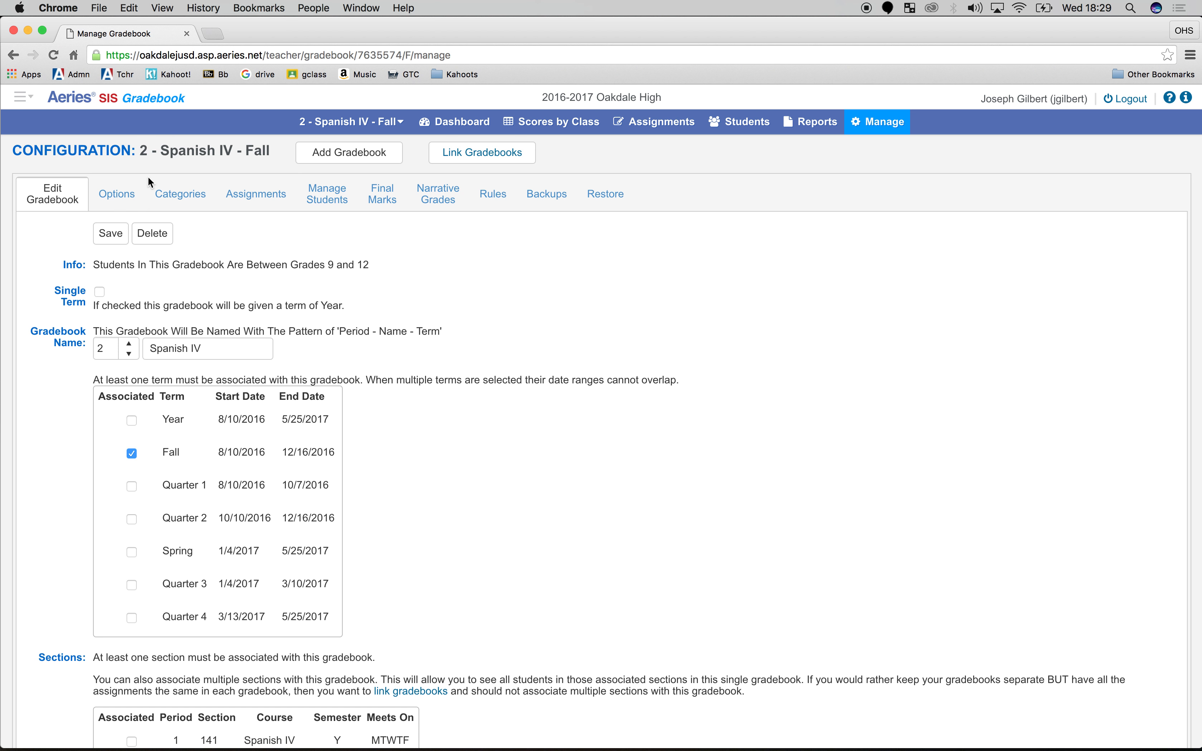
left_click(162, 189)
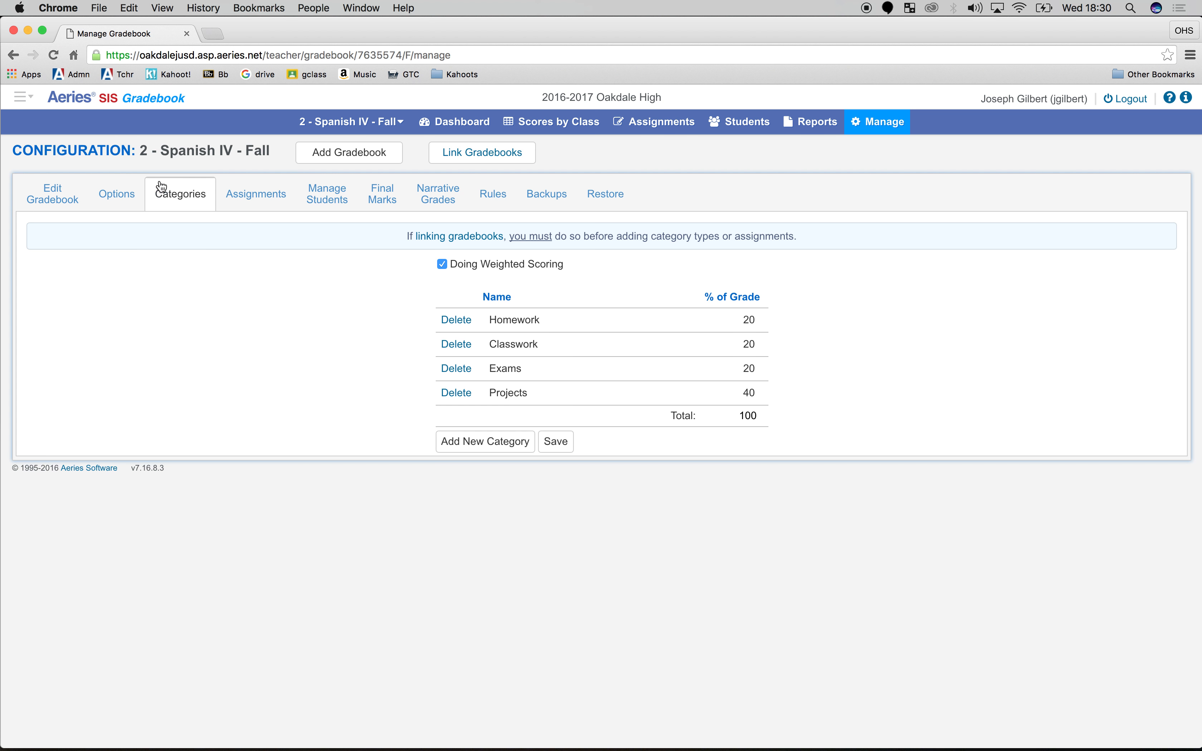
left_click(312, 123)
left_click(319, 213)
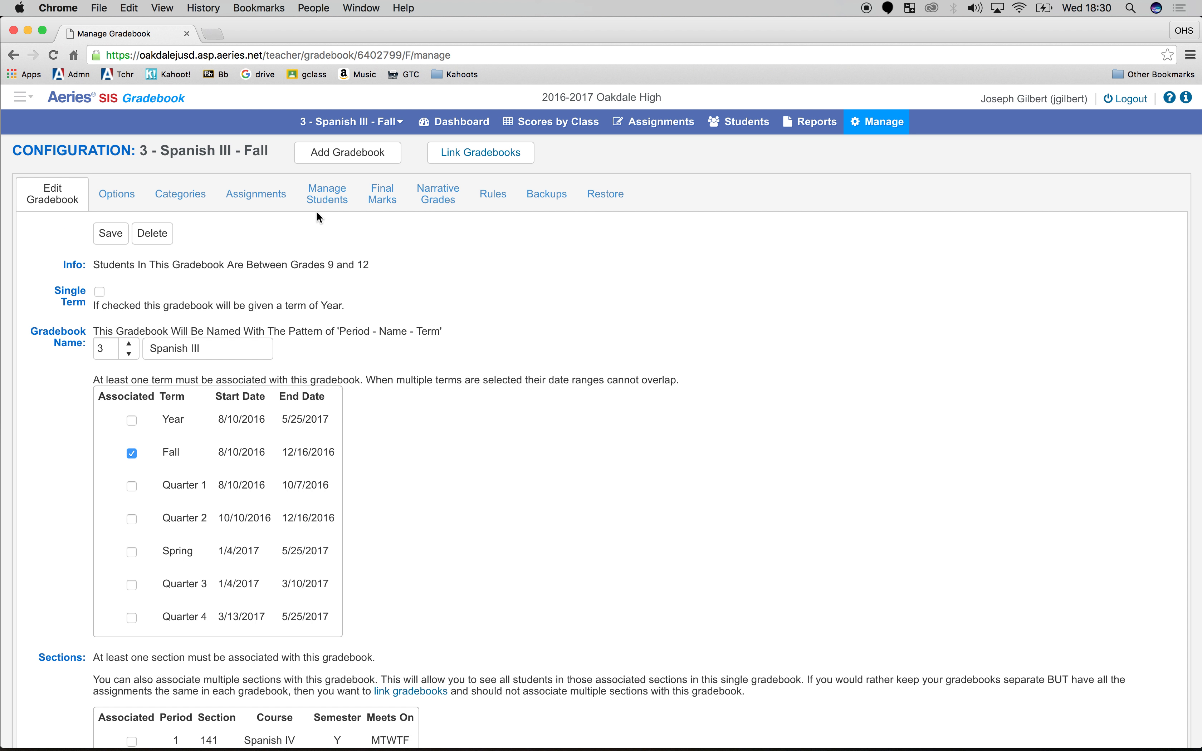
left_click(211, 201)
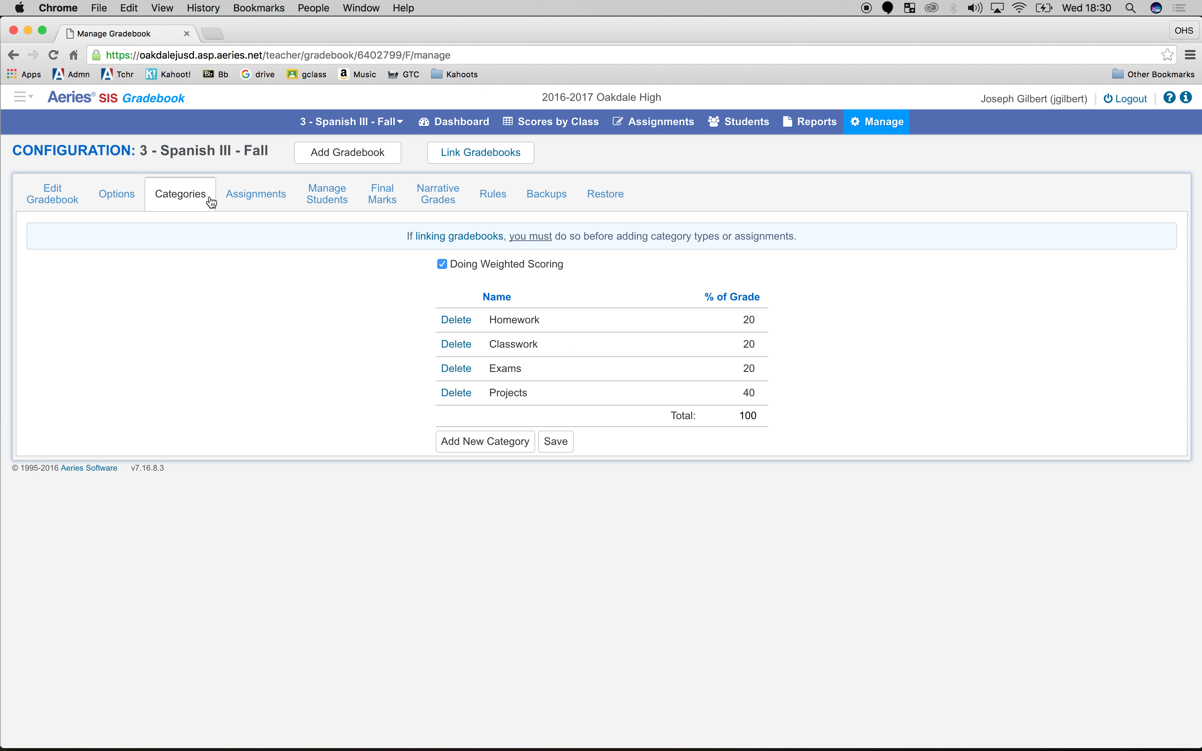
In the final marks of the period 3 Spanish III gradebook, set the A+ low percentage to 98 and the A high percentage to 97.99
left_click(383, 199)
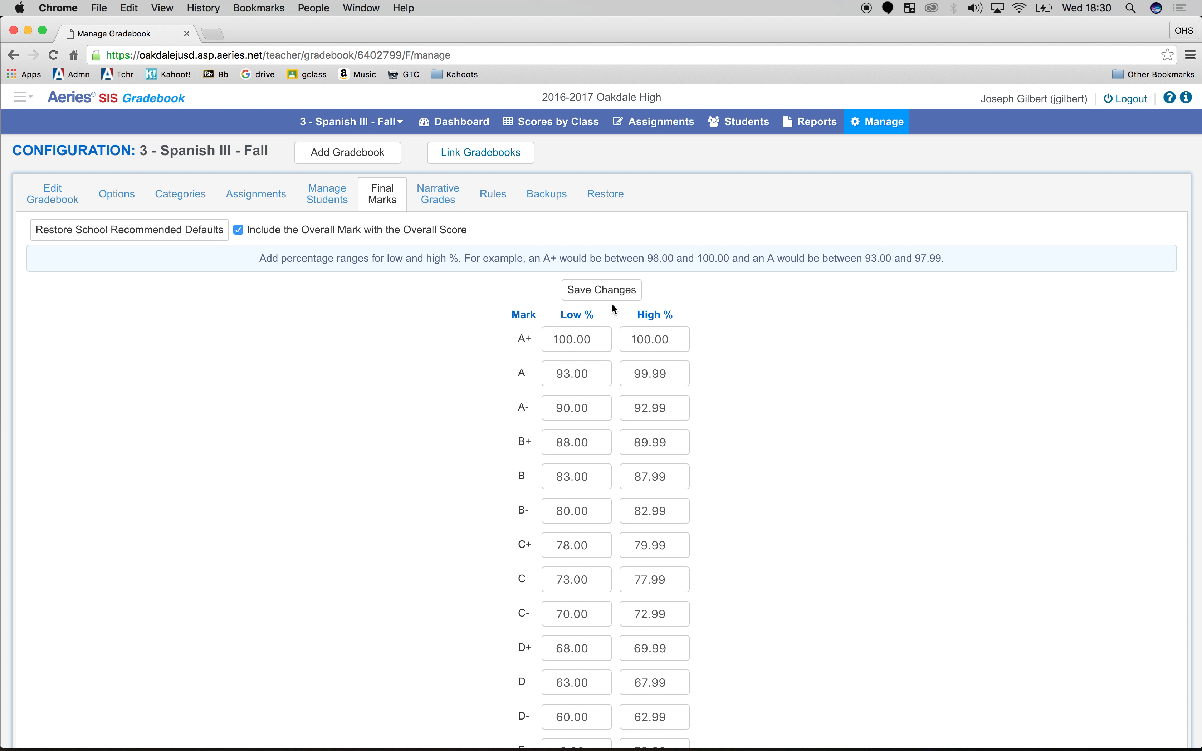
left_click(592, 336)
type("98")
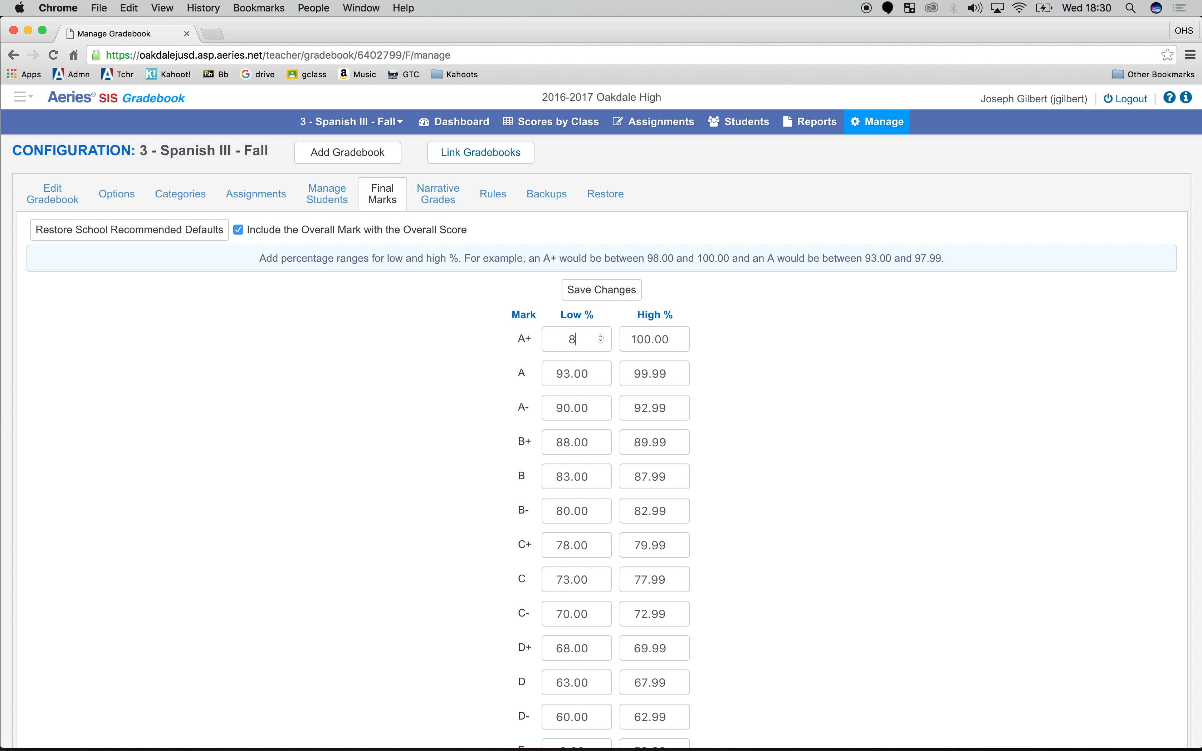
key("Tab")
key("Tab")
key("Tab")
type("97.99")
key("Tab")
Change the link group of the period 3 and period 4 Spanish III gradebooks to 2
left_click(455, 155)
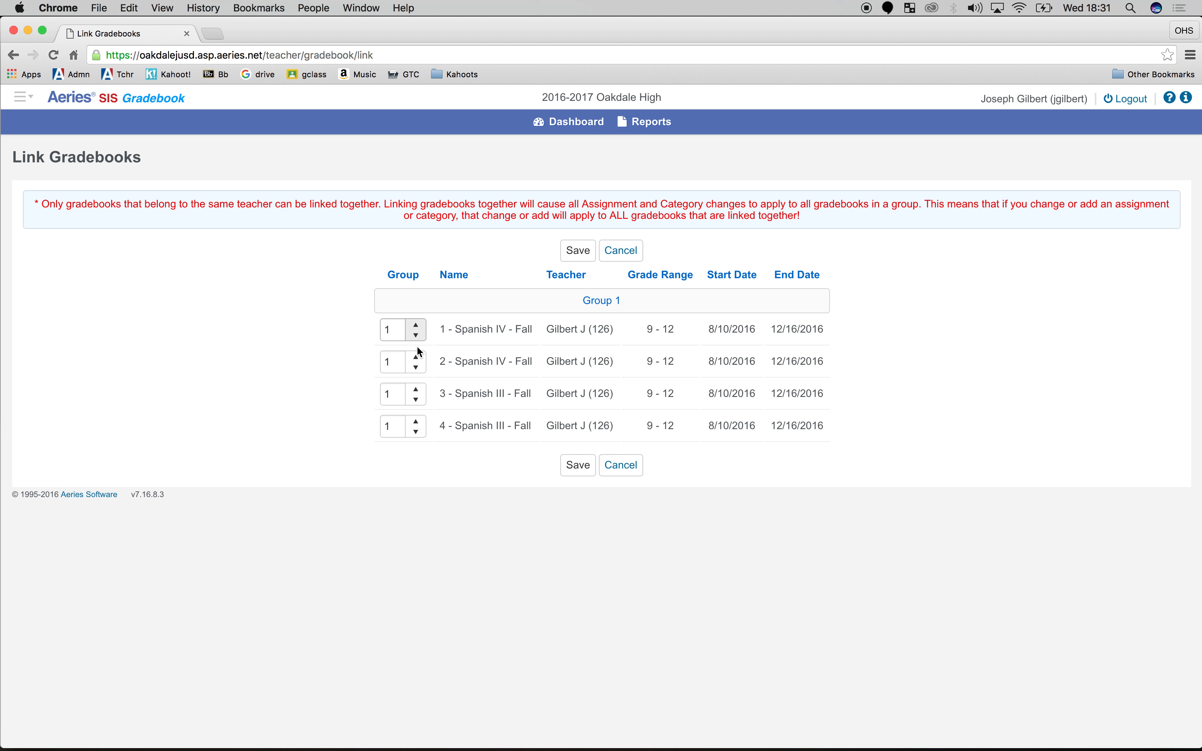
left_click(417, 390)
left_click(417, 424)
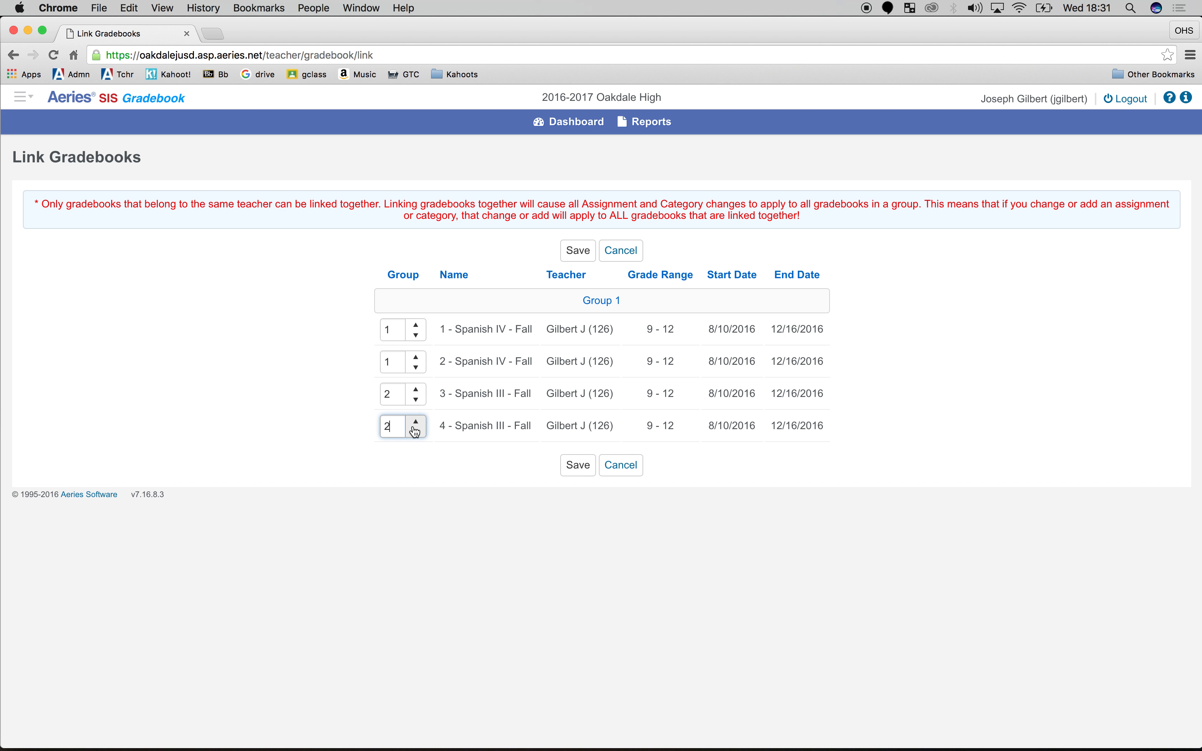